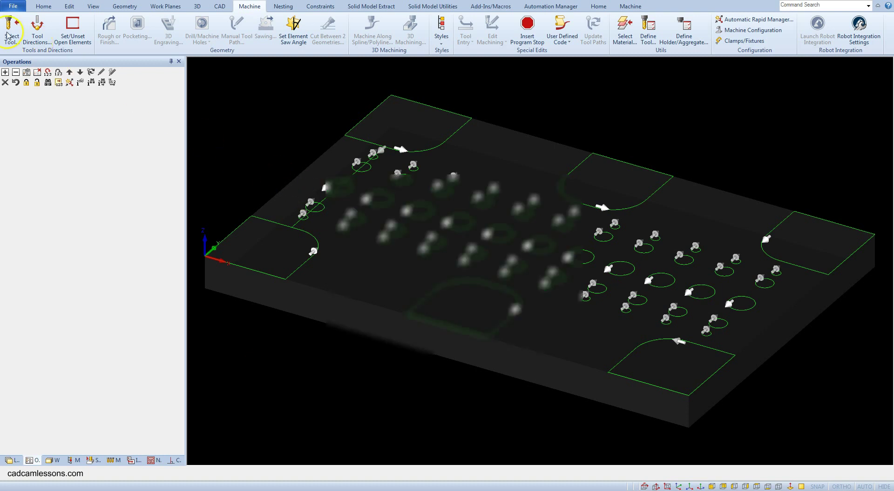
Select the Flat 12 R05 cutter from the Alphacam Tutorial tool library.
left_click(8, 35)
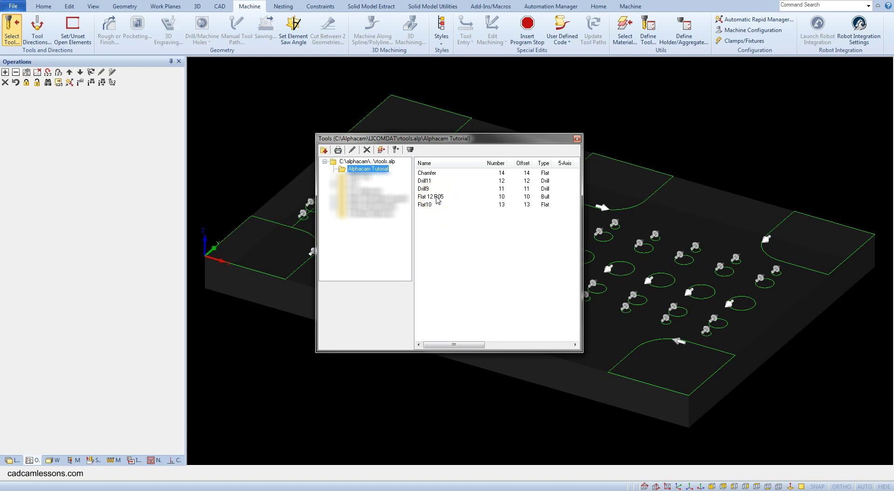
double_click(436, 198)
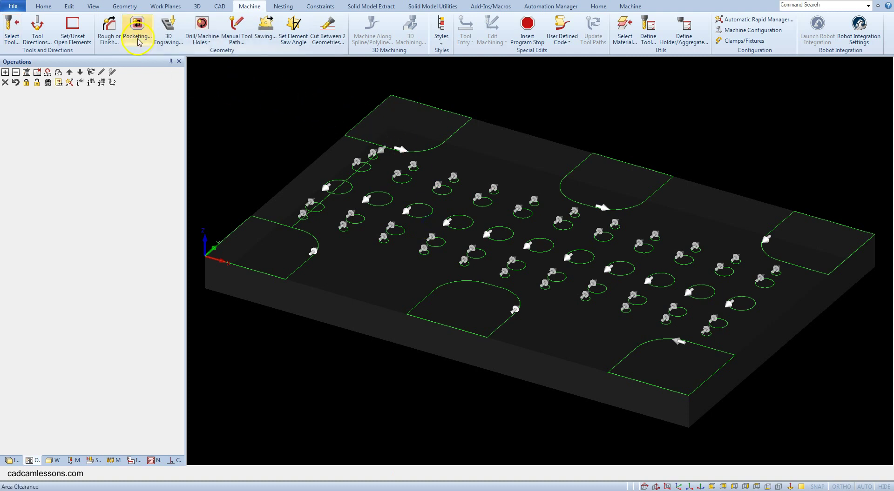
Start a contour pocket and set safe rapid 25, rapid down to 5 and final depth -5.
left_click(139, 37)
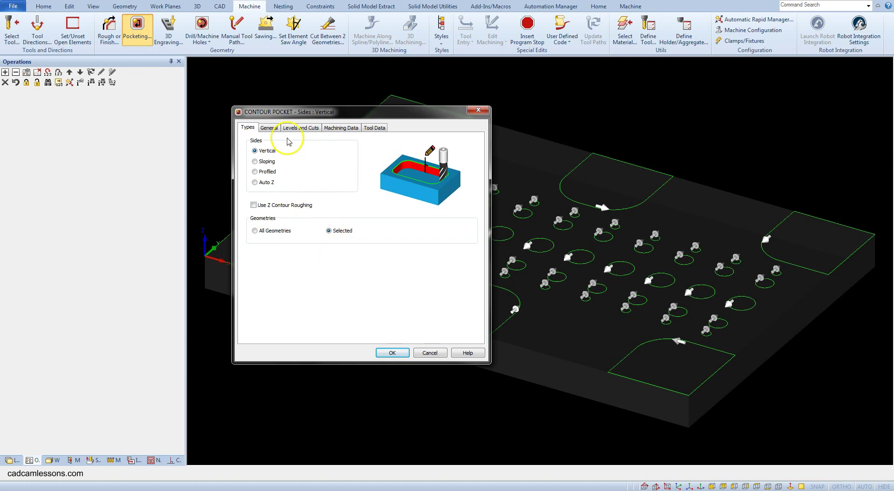
left_click(274, 129)
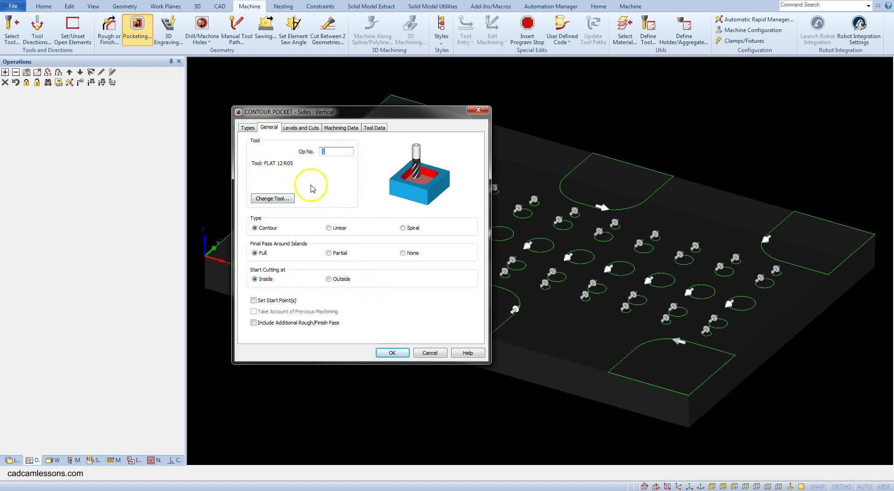
left_click(297, 129)
left_click(331, 151)
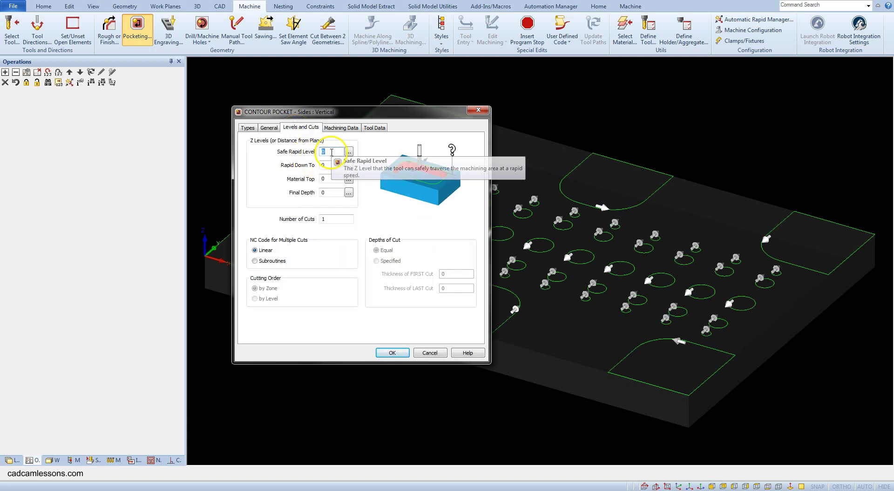
type("25")
left_click(321, 166)
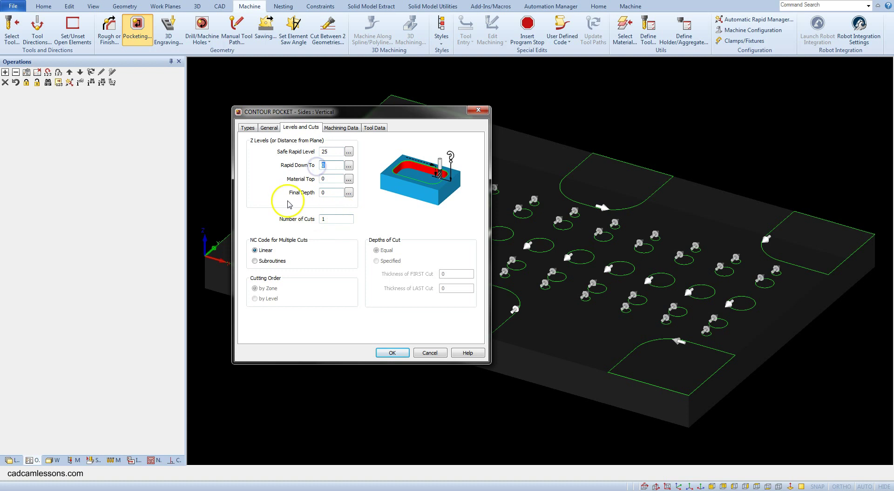
type("5")
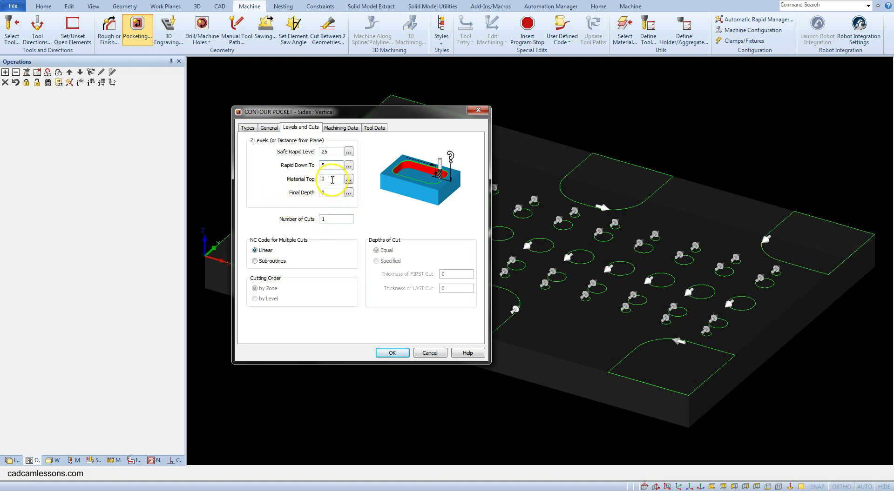
left_click(316, 192)
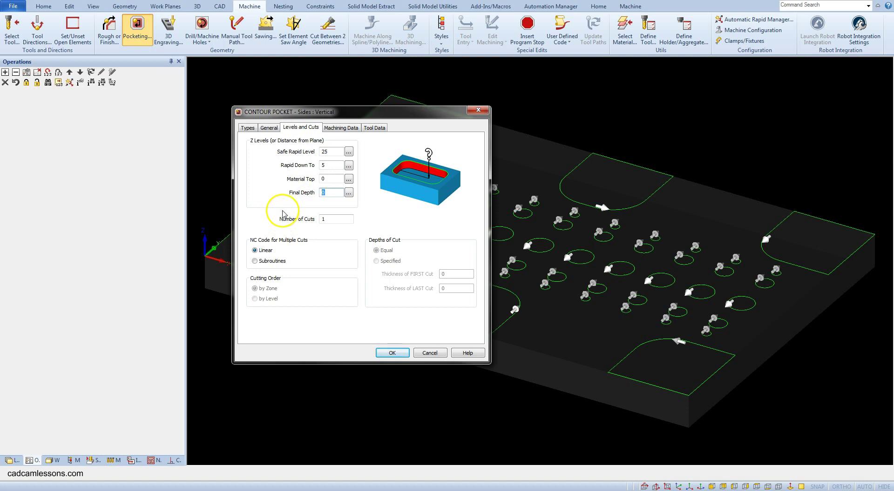
type("-5")
Accept the pocket settings and pick all six edge pocket outlines to generate toolpaths.
left_click(392, 353)
left_click(463, 263)
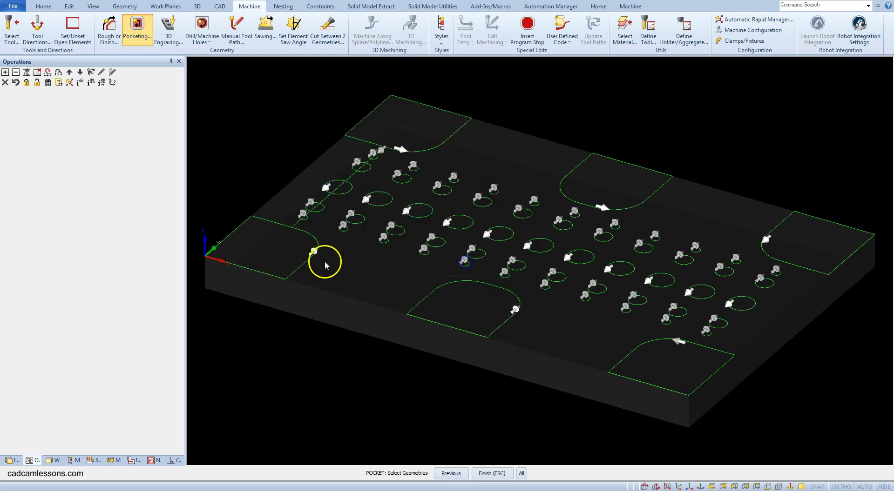
left_click(305, 261)
left_click(497, 329)
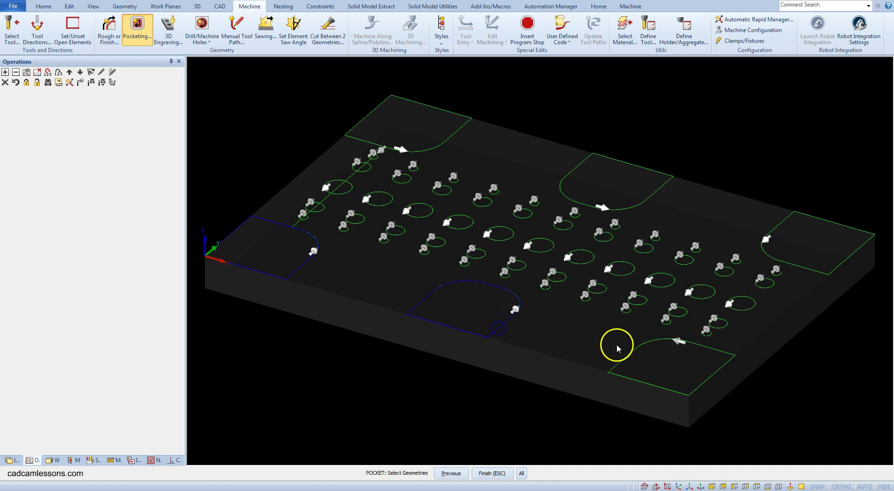
left_click(624, 355)
left_click(843, 262)
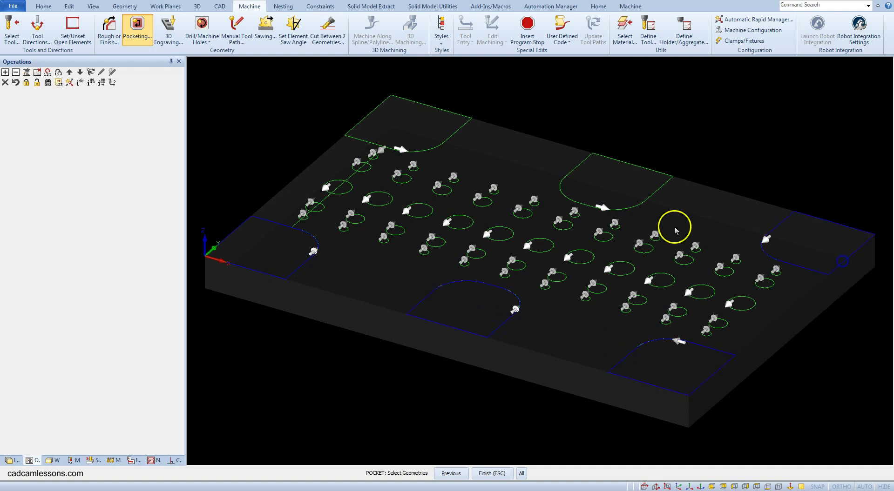
left_click(653, 197)
left_click(456, 133)
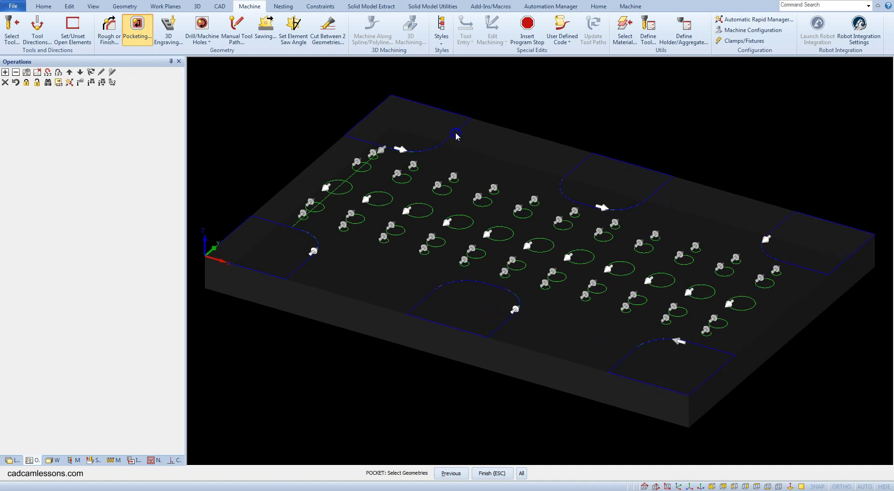
key("Escape")
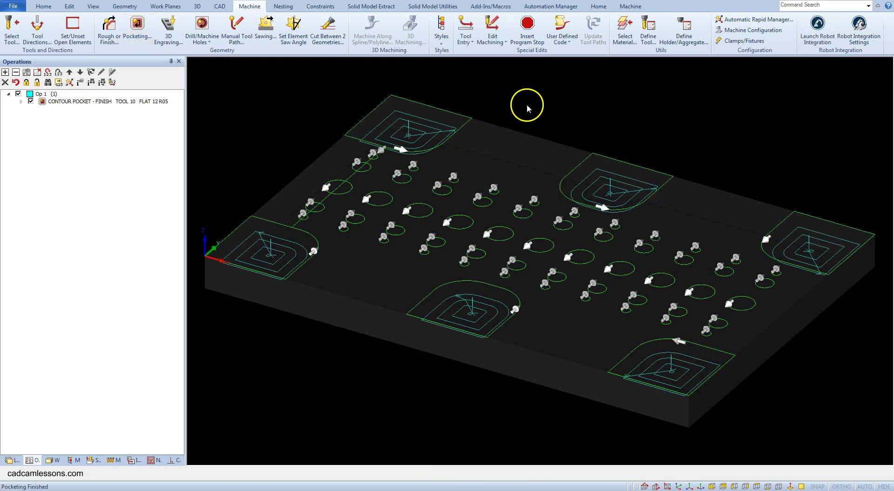
Run a full-speed solid simulation of the pocketing, then clear it to return to toolpaths.
right_click(526, 110)
mouse_move(566, 133)
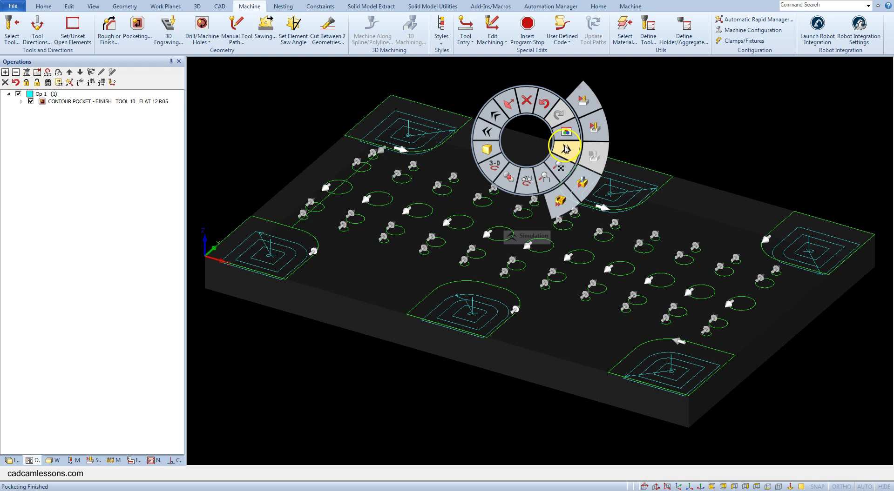
left_click(595, 131)
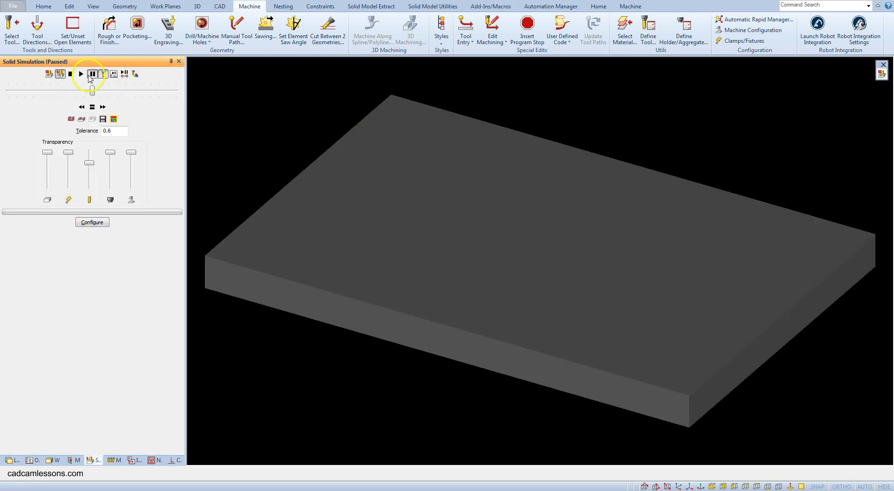
left_click(81, 74)
left_click_drag(93, 90, 219, 100)
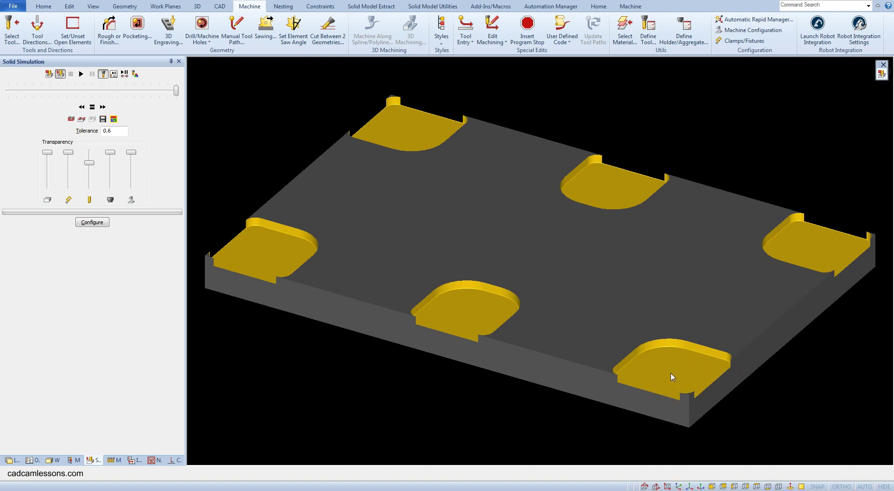
left_click(48, 73)
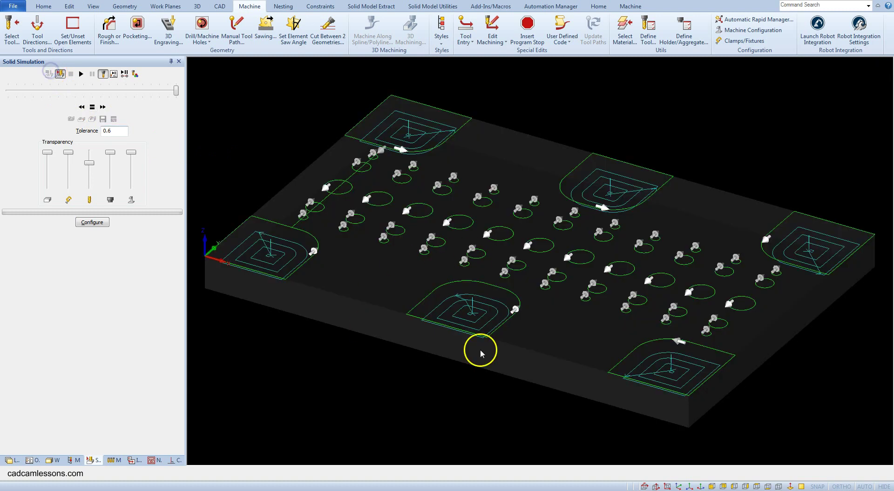
Mark the first and last outer edges of each edge pocket as open elements.
left_click(80, 45)
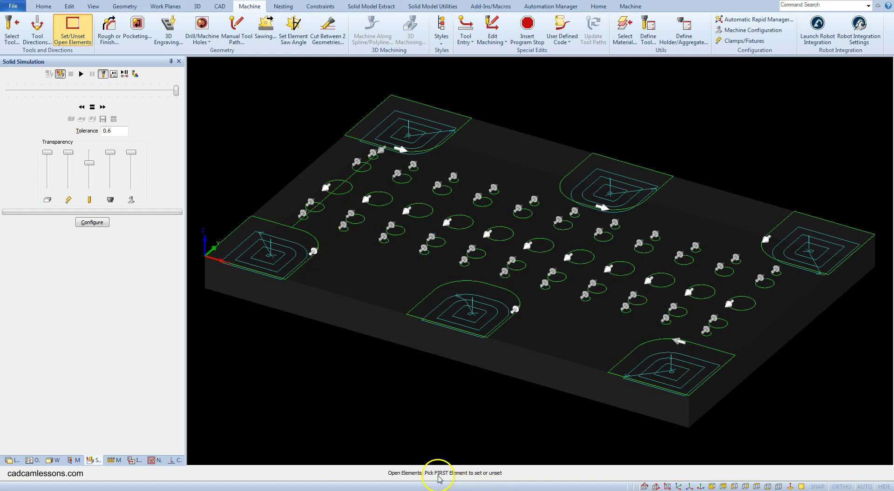
left_click(238, 229)
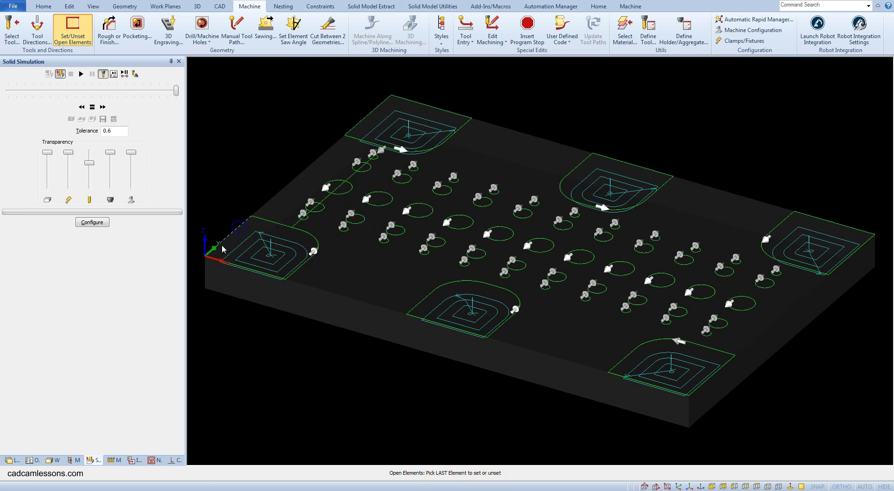
left_click(257, 275)
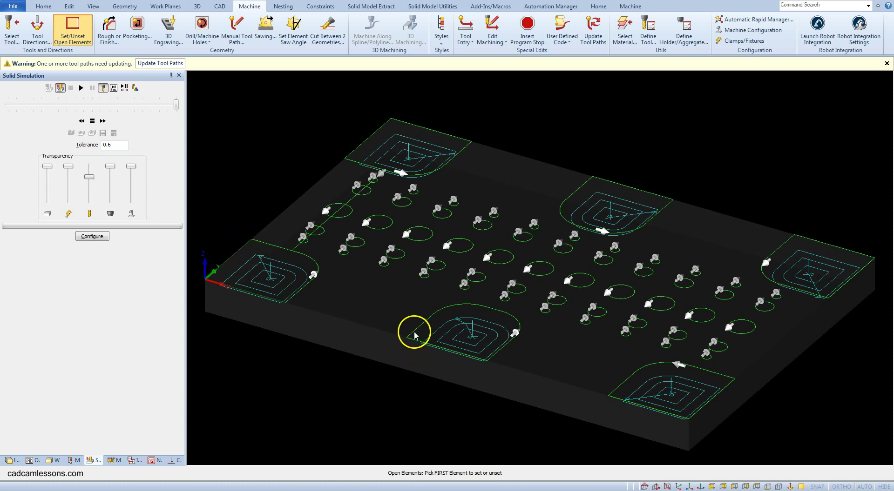
left_click(437, 348)
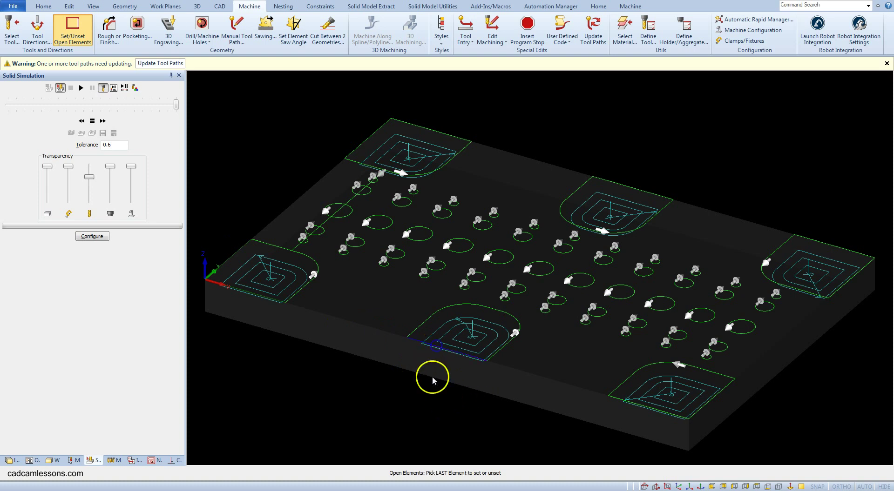
left_click(436, 349)
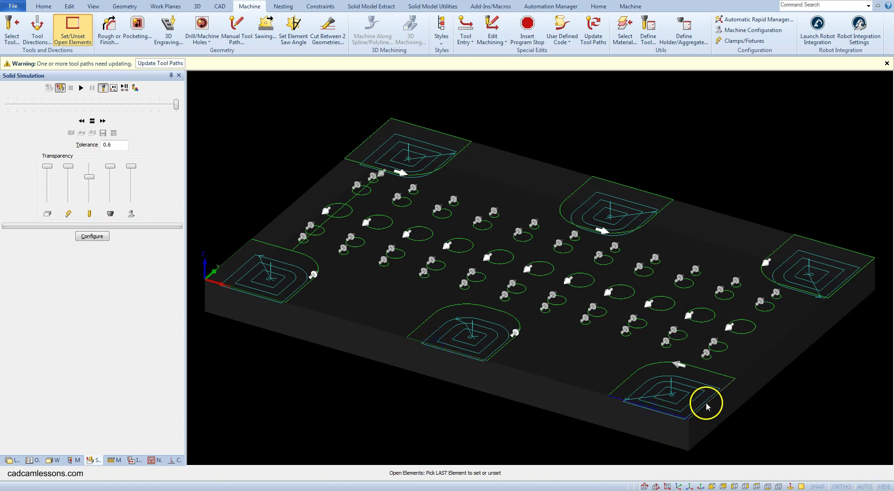
left_click(849, 283)
left_click(841, 254)
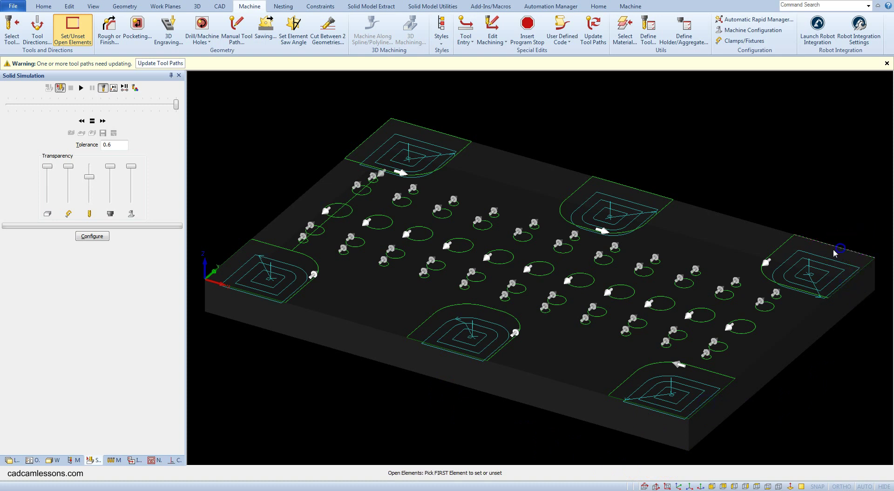
left_click(635, 189)
left_click(634, 191)
left_click(431, 133)
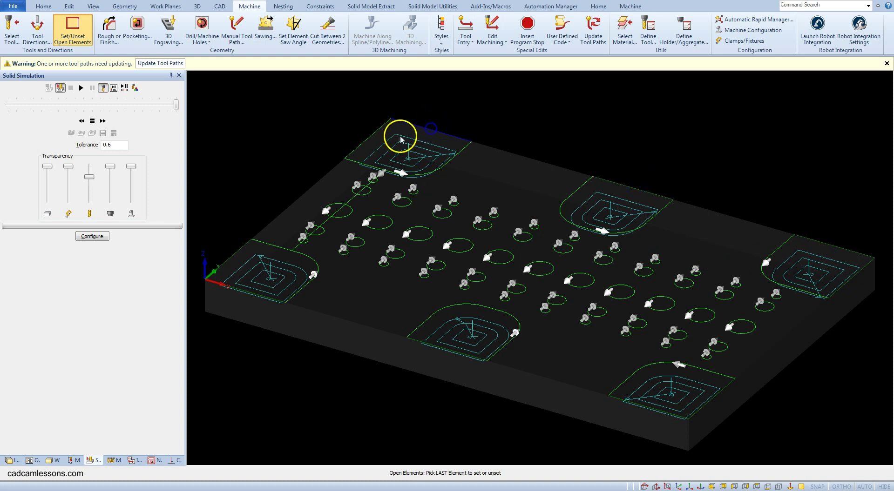
left_click(371, 137)
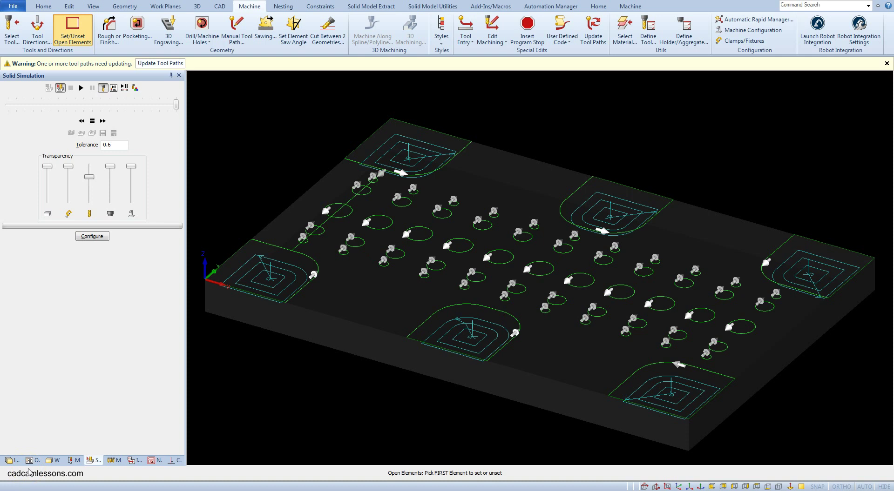
Re-pick the lower-left pocket's left and bottom edges as open, then end the command.
left_click(238, 259)
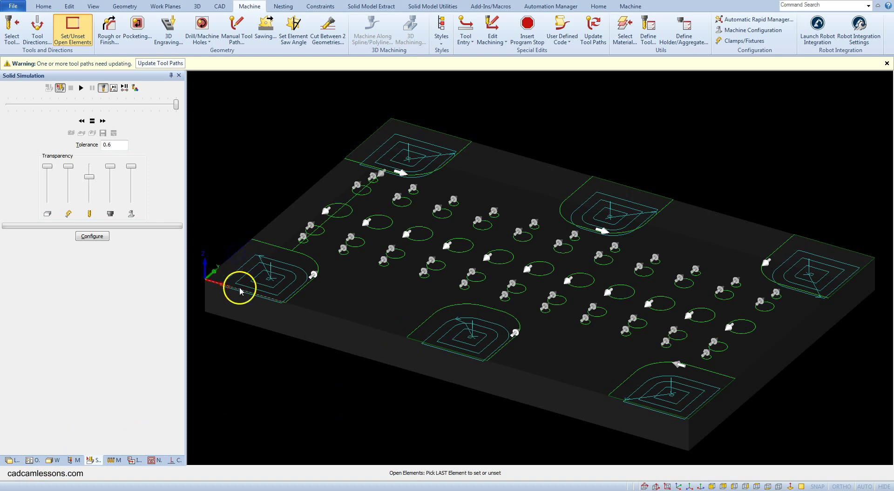
scroll(243, 309, "up", 2)
left_click(290, 296)
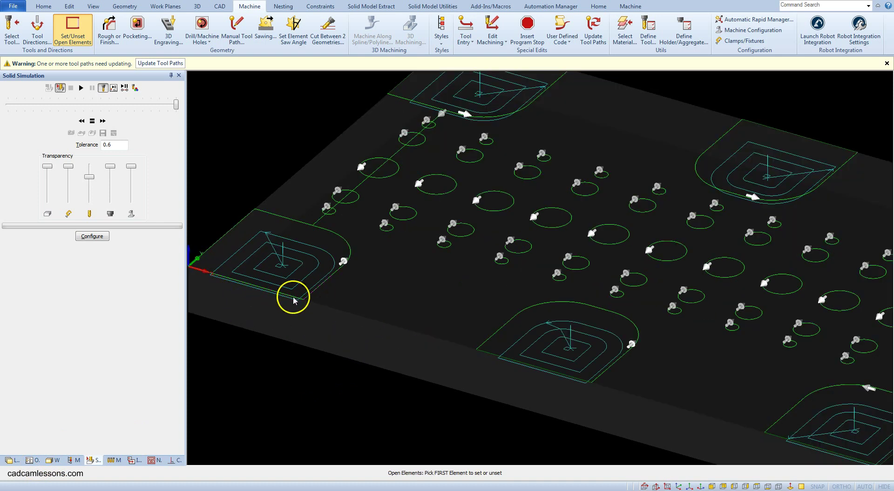
left_click(243, 220)
left_click(252, 285)
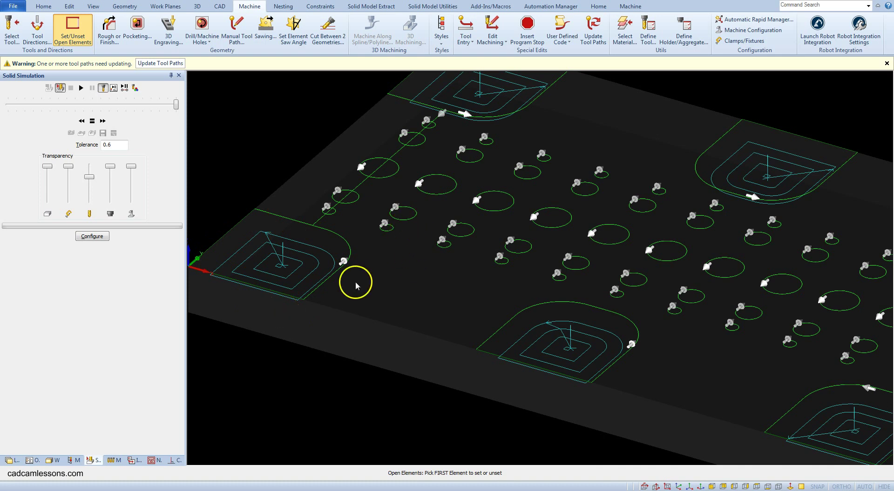
scroll(355, 281, "down", 3)
key("Escape")
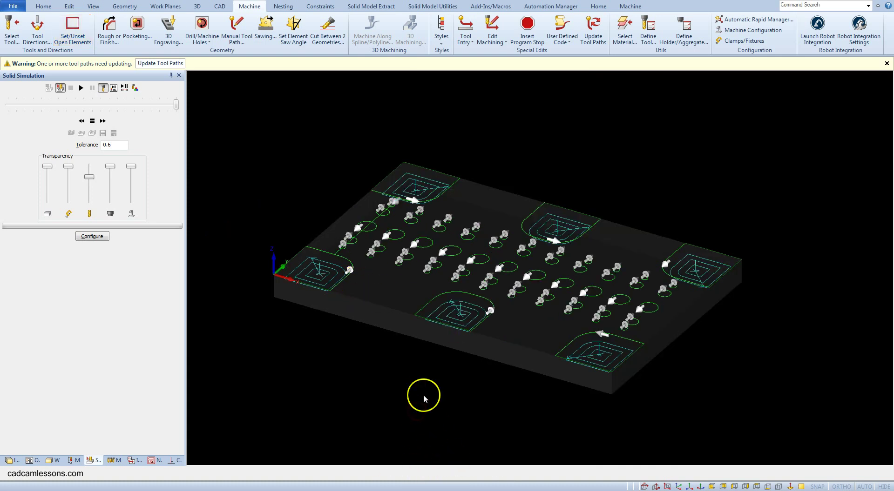
Update the CONTOUR POCKET - FINISH operation from the Operations list.
left_click(32, 461)
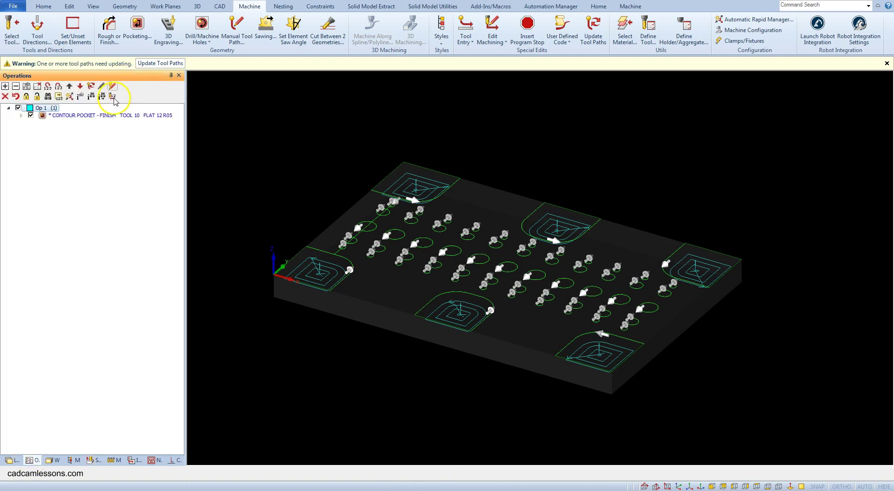
left_click(111, 117)
right_click(110, 118)
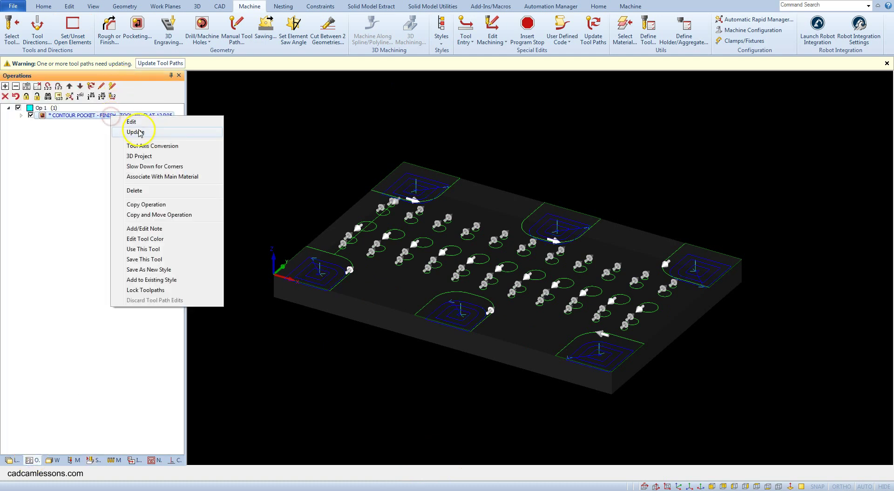
left_click(136, 130)
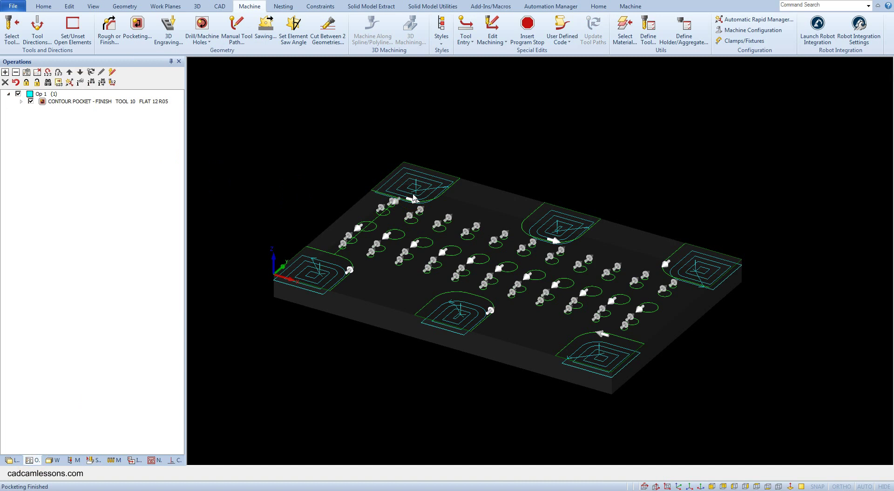
Play a solid simulation of the regenerated pocket toolpaths.
right_click(284, 113)
mouse_move(317, 150)
left_click(357, 133)
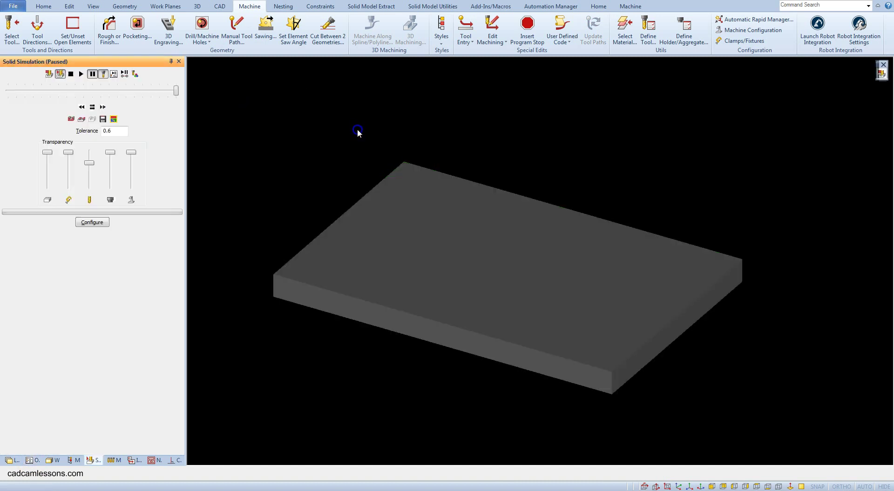
left_click(81, 73)
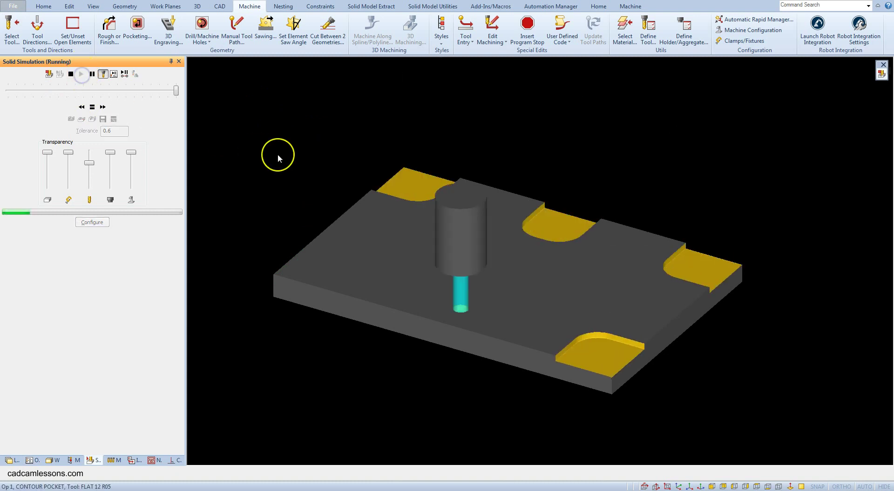